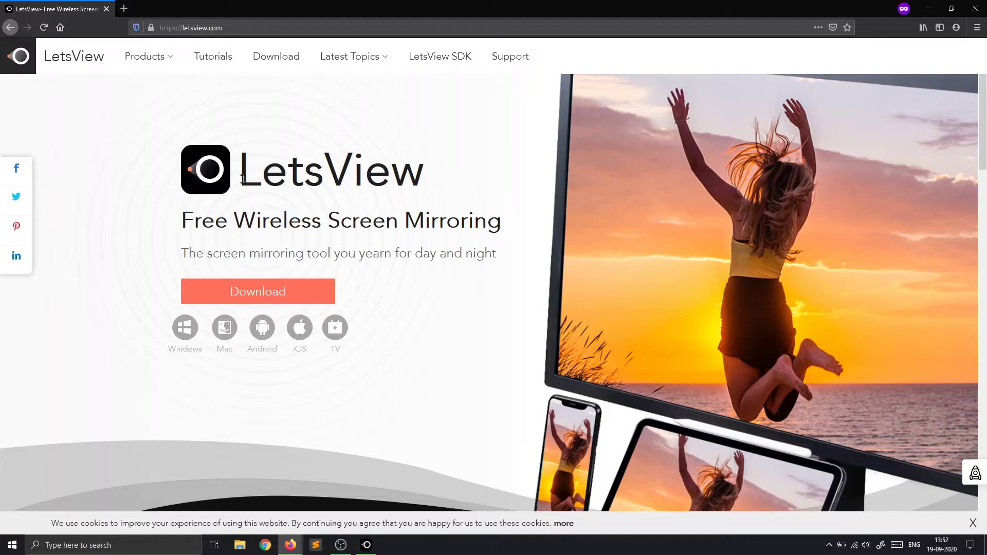
# Highlight the LetsView heading and tagline on the letsview.com home page.
pyautogui.moveTo(244, 180)
pyautogui.mouseDown()
pyautogui.moveTo(374, 221)
pyautogui.moveTo(436, 221)
pyautogui.mouseUp()
# Clear the highlight, minimize Firefox, and bring up the LetsView window mirroring the phone.
pyautogui.click(345, 256)
pyautogui.click(928, 8)
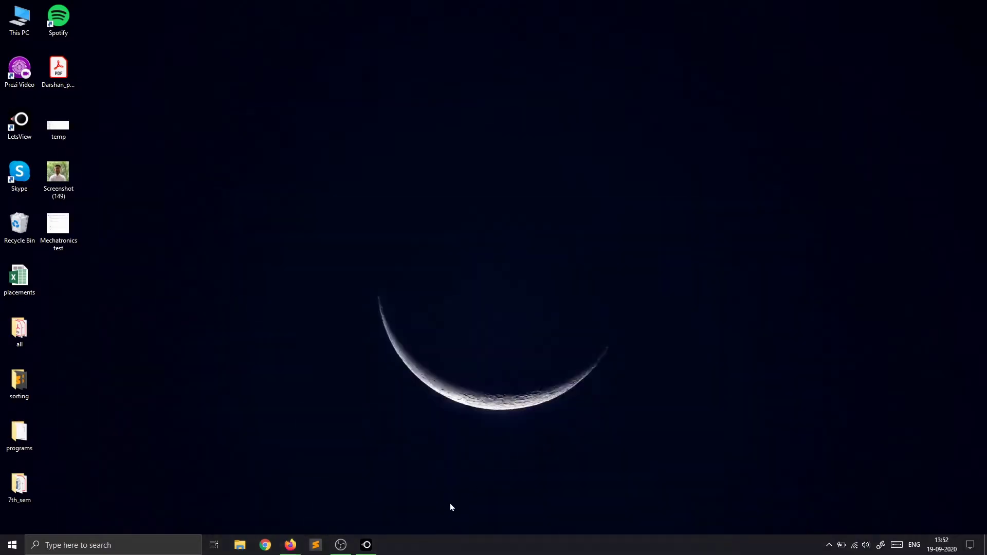
pyautogui.click(371, 546)
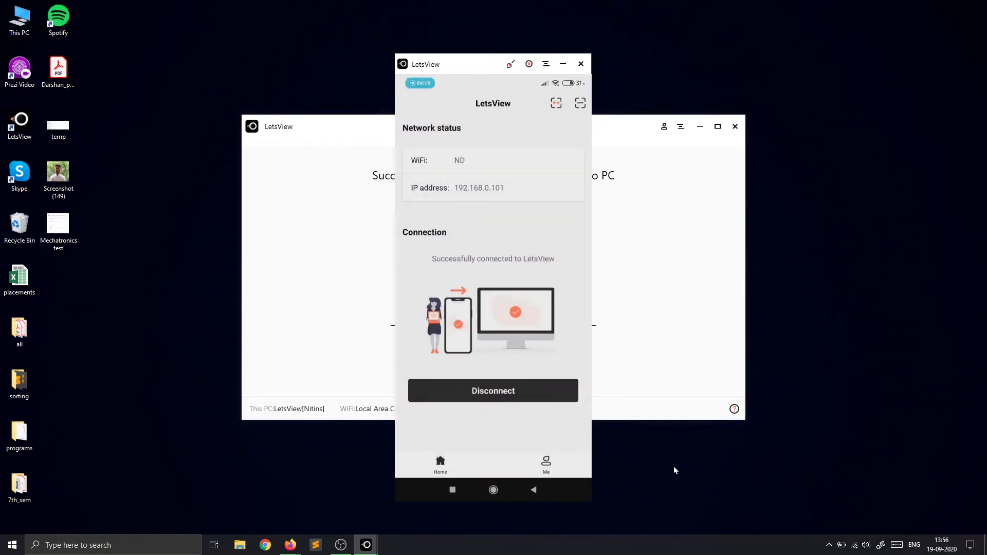
# Show the mirrored phone screen in full screen using the mirror window's menu.
pyautogui.click(545, 65)
pyautogui.click(528, 76)
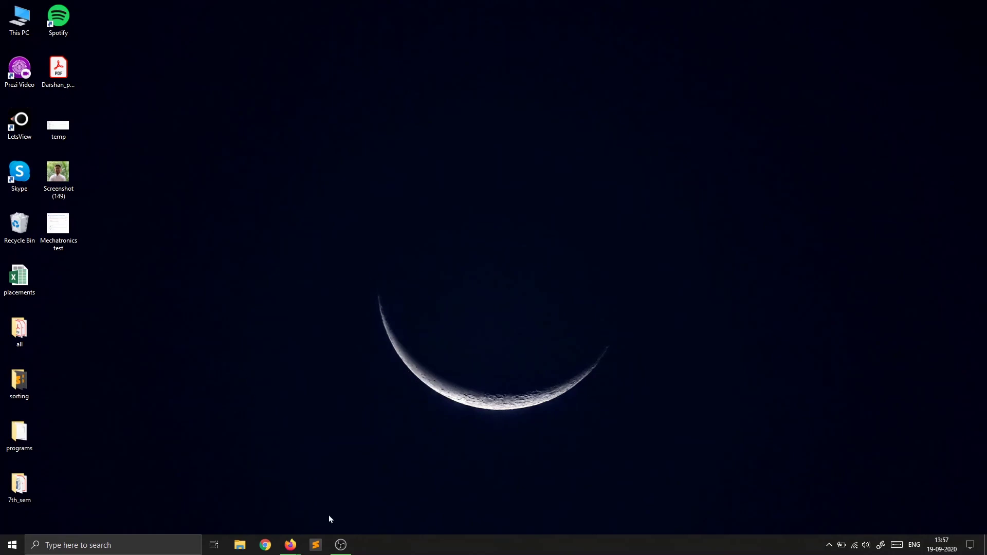
# Restore the Firefox window showing the letsview.com site from its taskbar preview.
pyautogui.moveTo(295, 544)
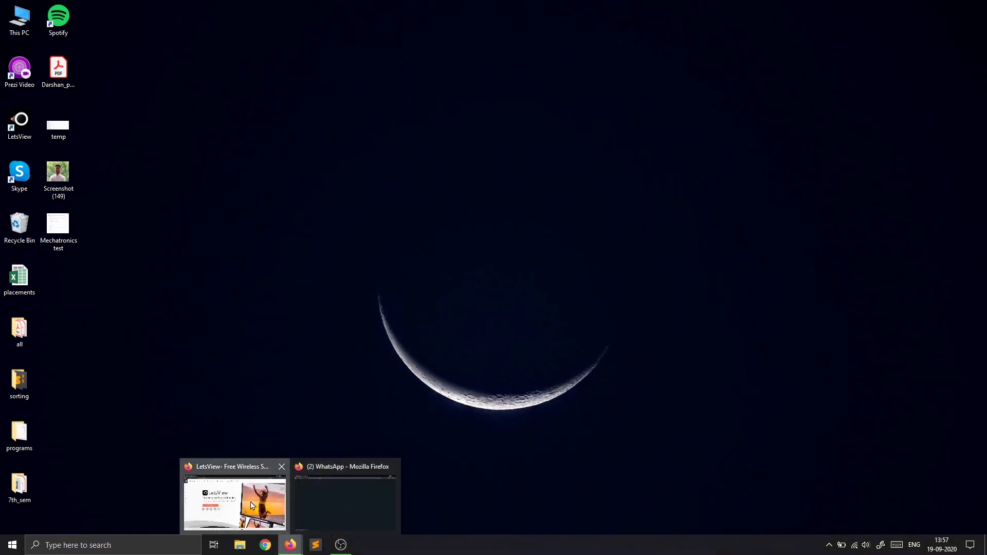
pyautogui.click(252, 505)
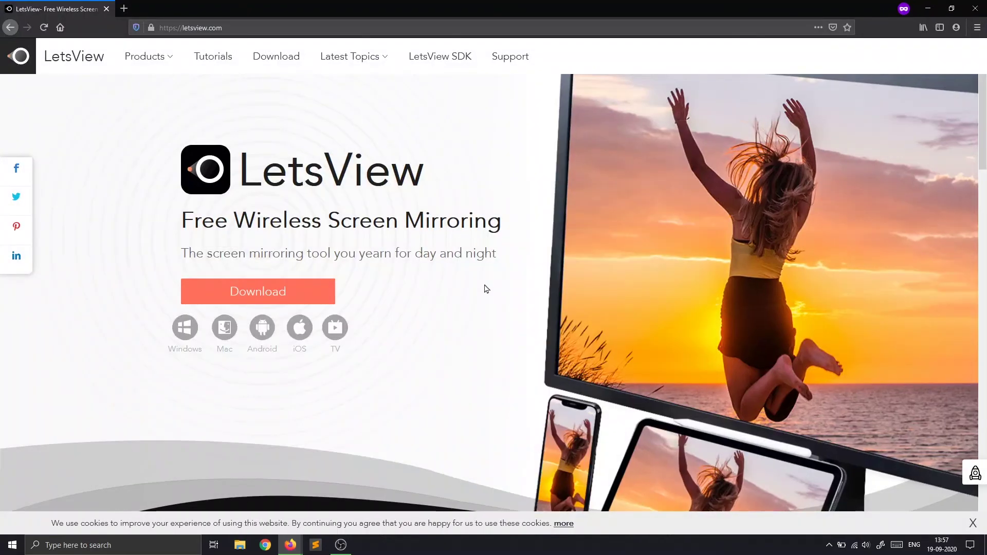